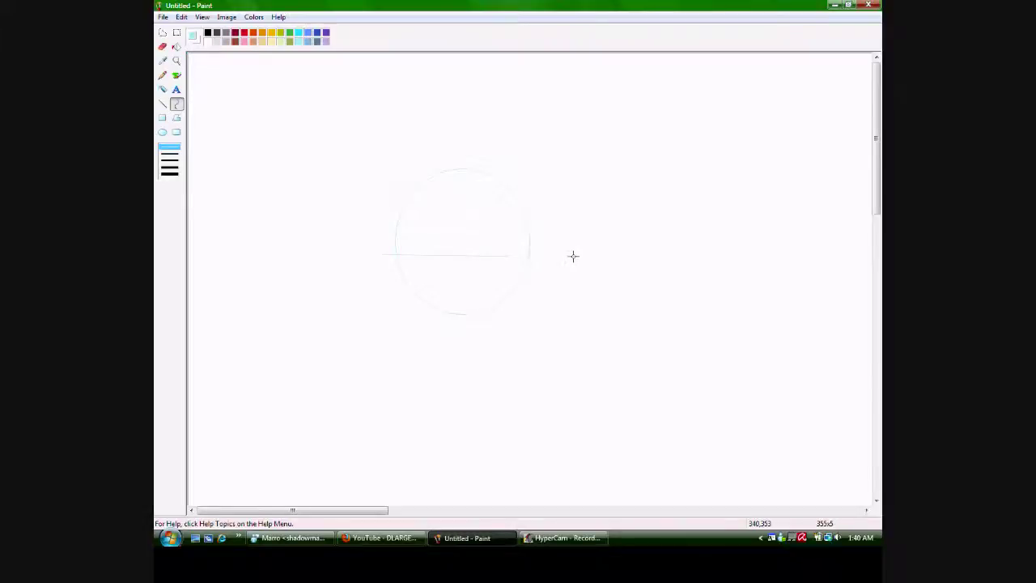
Undo the flat guideline and draw curved horizontal and vertical face guidelines across the head circle with the Curve tool.
drag(458, 270, 489, 281)
click(181, 17)
click(199, 31)
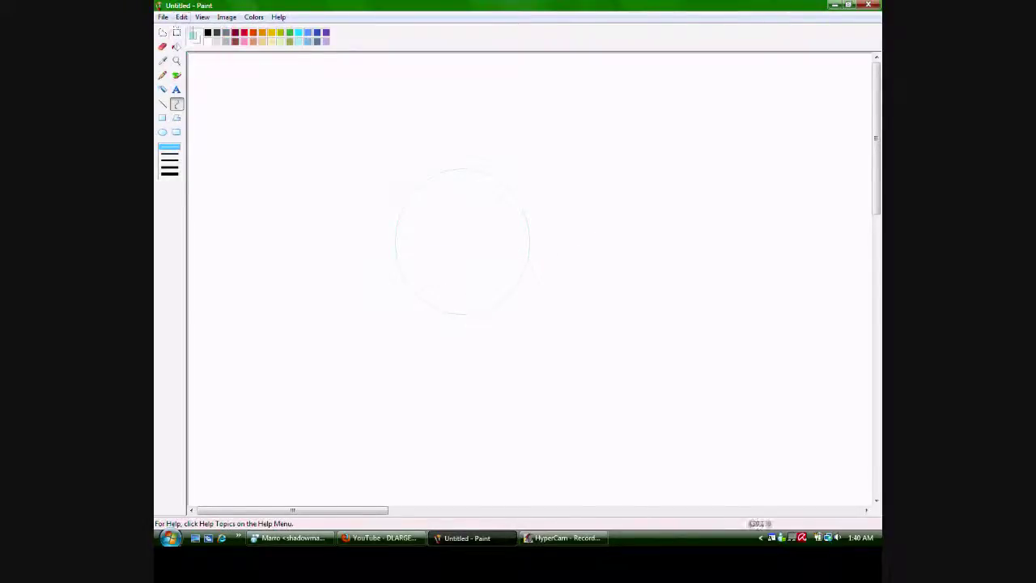
drag(393, 254, 551, 245)
drag(447, 254, 414, 283)
drag(449, 158, 449, 343)
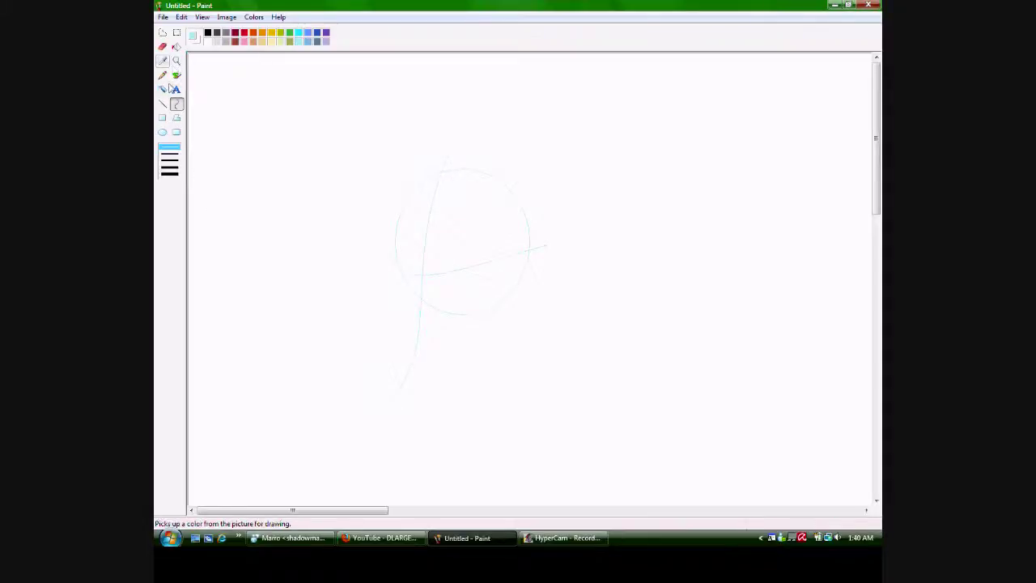
Erase the end of the vertical guideline below the head circle using the largest eraser size.
click(162, 46)
drag(383, 413, 417, 351)
click(170, 174)
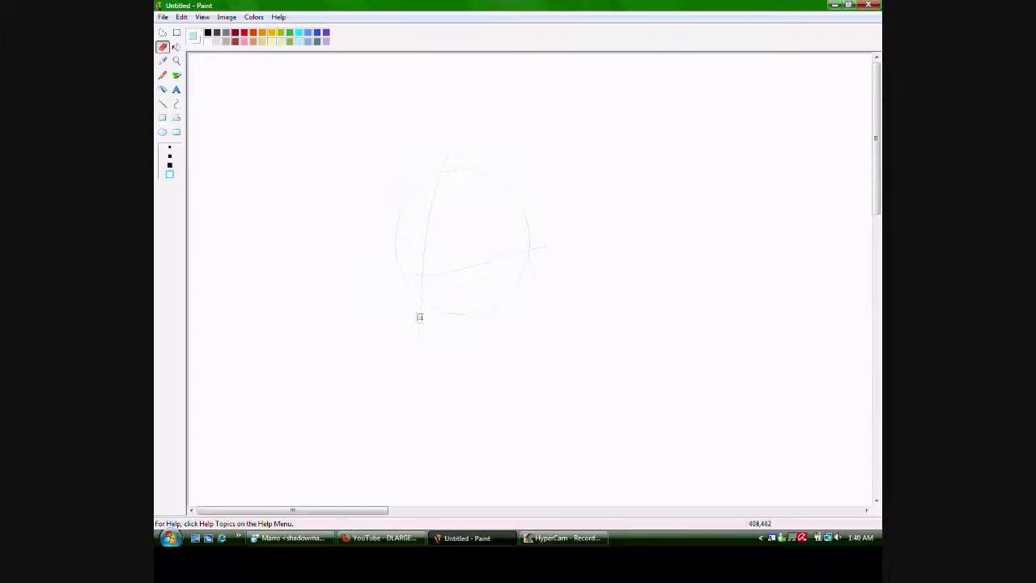
Undo the stray pencil stroke and sketch the eye shapes above the horizontal guideline with the Pencil.
click(163, 74)
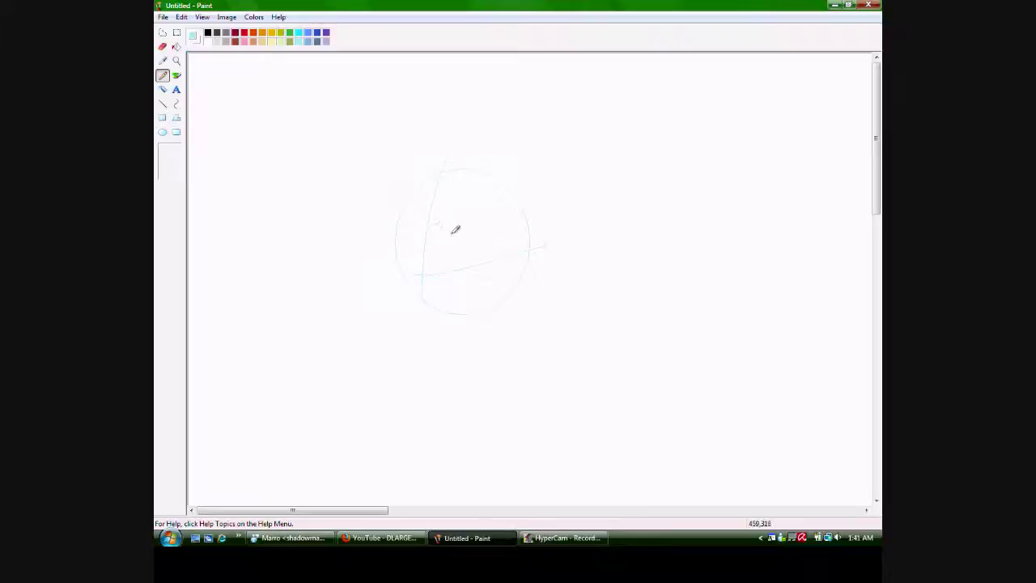
click(181, 16)
click(194, 29)
drag(397, 233, 458, 234)
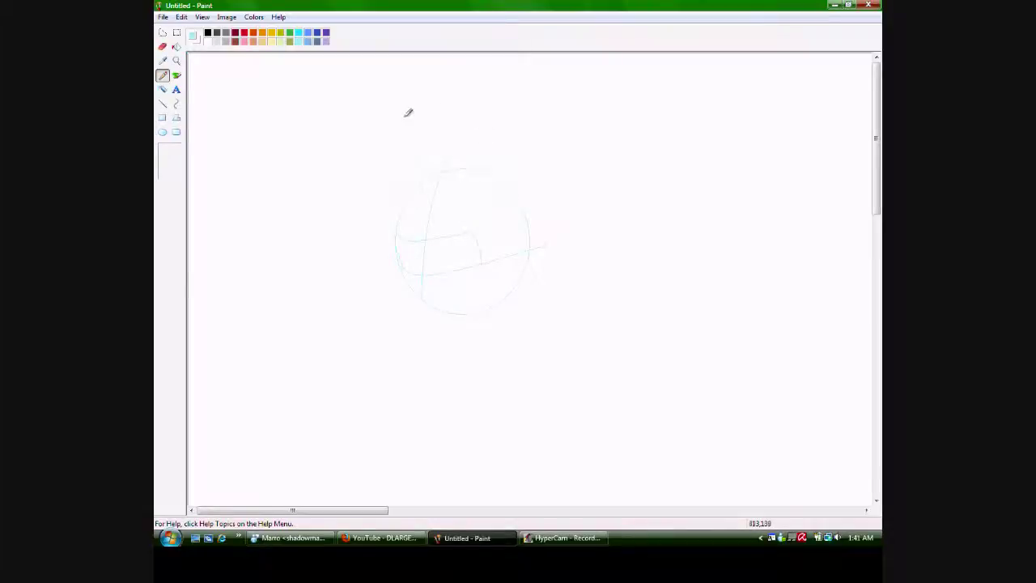
Sketch the shaggy hair with a jagged fringe and two pointed ears around the head circle.
mouse_move(377, 257)
mouse_down()
mouse_move(410, 223)
mouse_move(420, 277)
mouse_move(425, 243)
mouse_move(437, 275)
mouse_move(450, 226)
mouse_move(455, 254)
mouse_move(477, 204)
mouse_move(484, 223)
mouse_move(492, 194)
mouse_move(480, 128)
mouse_up()
mouse_move(533, 97)
mouse_down()
mouse_move(540, 138)
mouse_move(516, 192)
mouse_up()
mouse_move(388, 141)
mouse_down()
mouse_move(390, 98)
mouse_move(418, 114)
mouse_move(426, 135)
mouse_move(393, 95)
mouse_up()
mouse_move(425, 269)
mouse_down()
mouse_move(449, 275)
mouse_move(416, 273)
mouse_move(401, 295)
mouse_up()
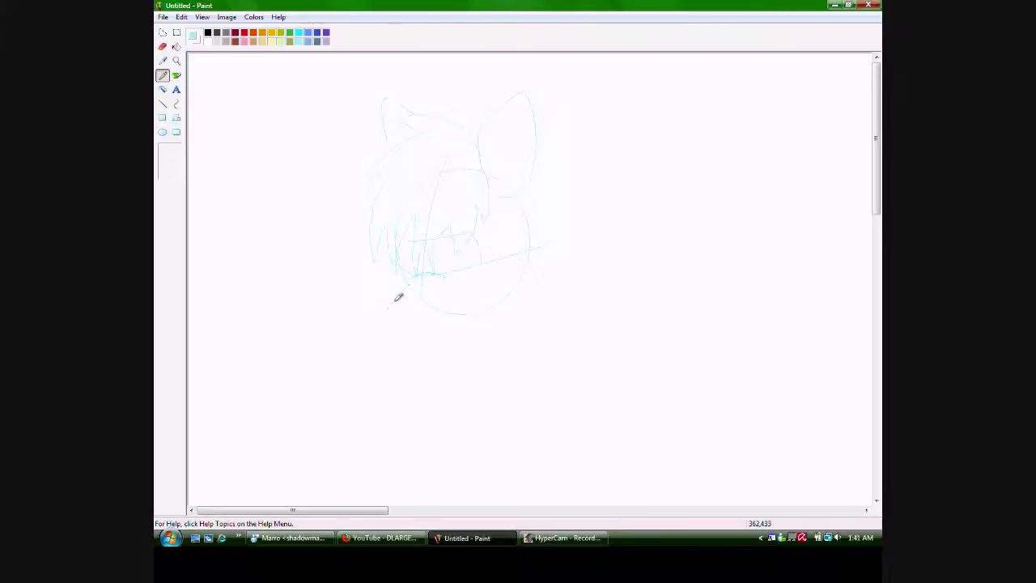
mouse_move(386, 328)
mouse_down()
mouse_move(441, 362)
mouse_move(518, 348)
mouse_up()
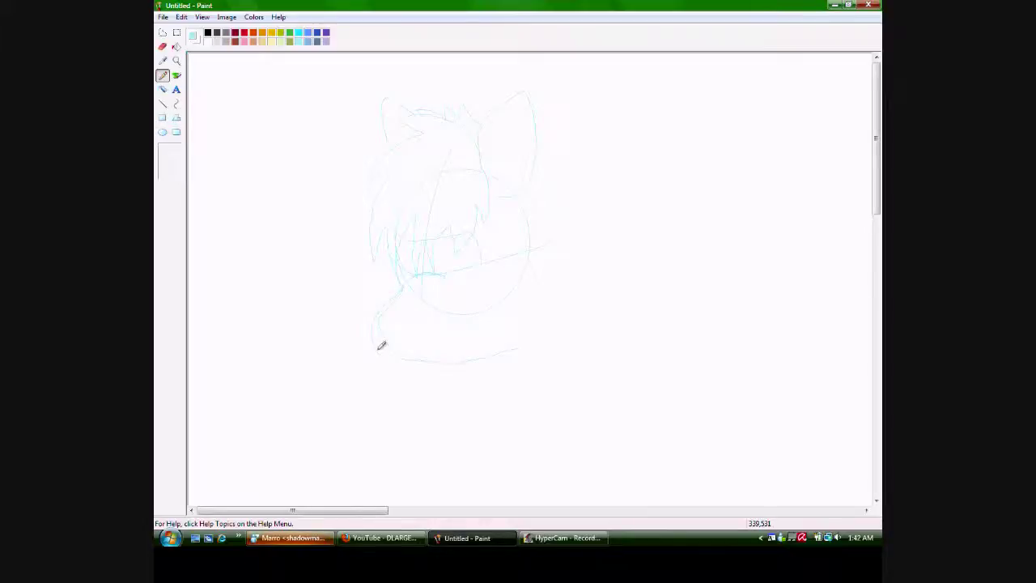
drag(418, 376, 551, 369)
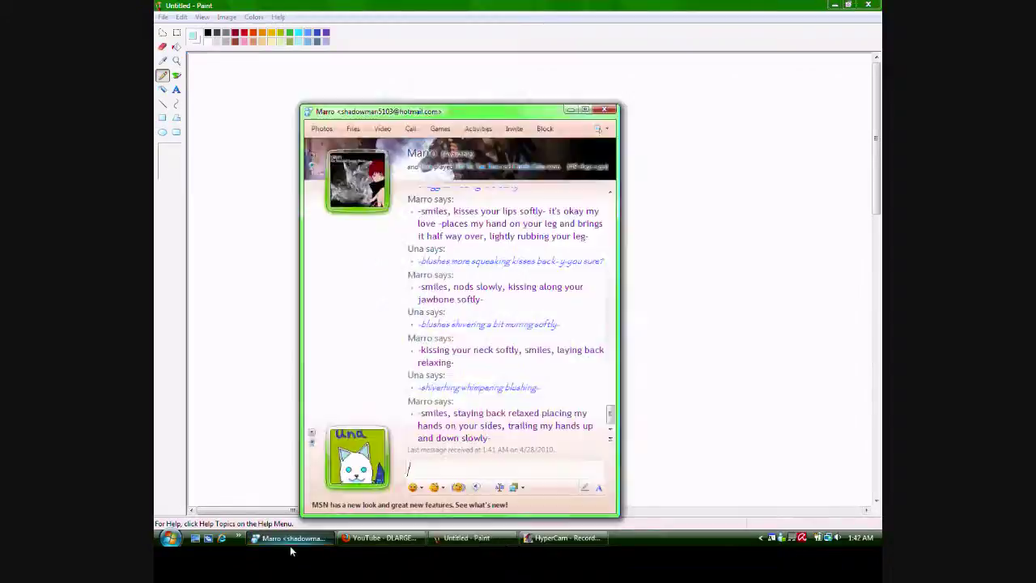
click(182, 17)
click(192, 34)
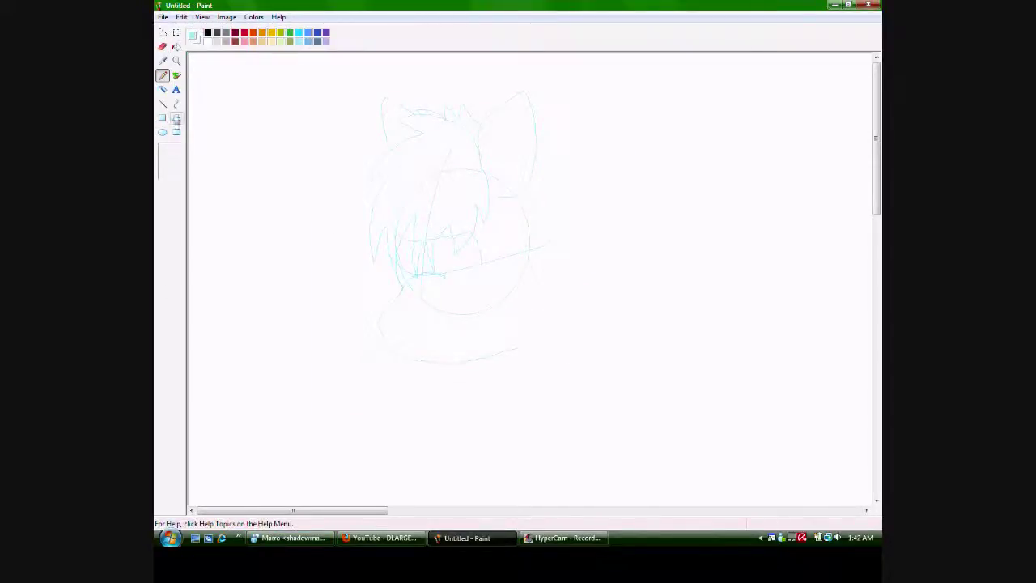
click(162, 46)
mouse_move(520, 346)
mouse_down()
mouse_move(440, 358)
mouse_move(478, 362)
mouse_move(411, 359)
mouse_move(379, 330)
mouse_move(393, 303)
mouse_up()
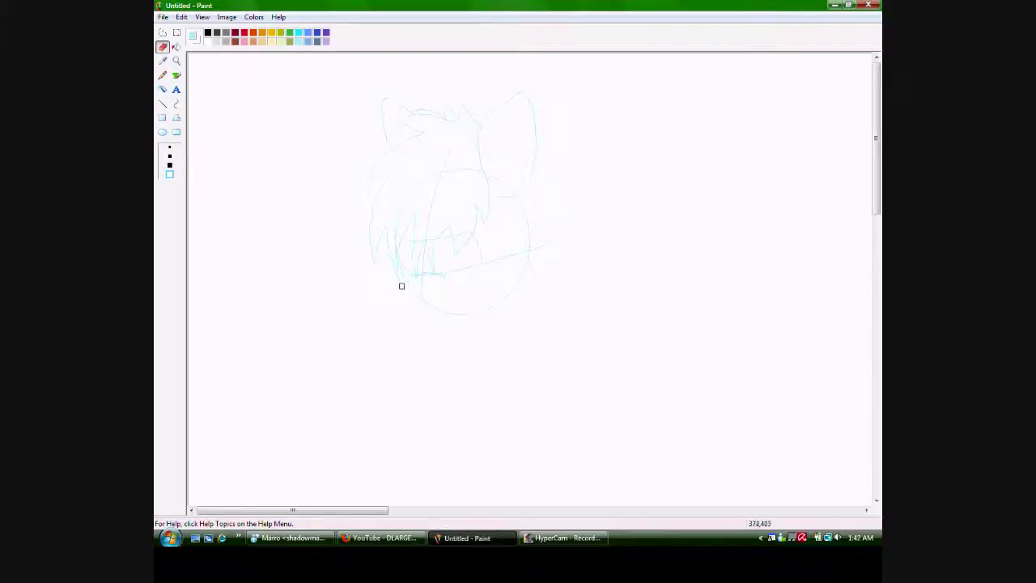
Sketch the muzzle and jaw with the Pencil, adding the throat line and a long curved back of the neck below the ear.
click(162, 74)
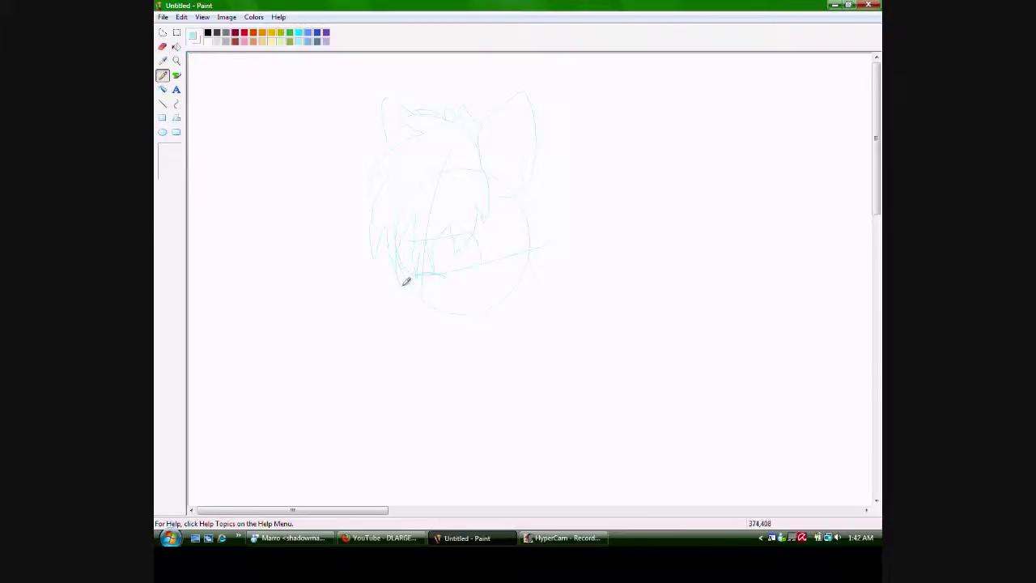
mouse_move(366, 336)
mouse_down()
mouse_move(417, 371)
mouse_move(510, 345)
mouse_up()
drag(535, 174, 593, 344)
scroll(528, 350, down, 3)
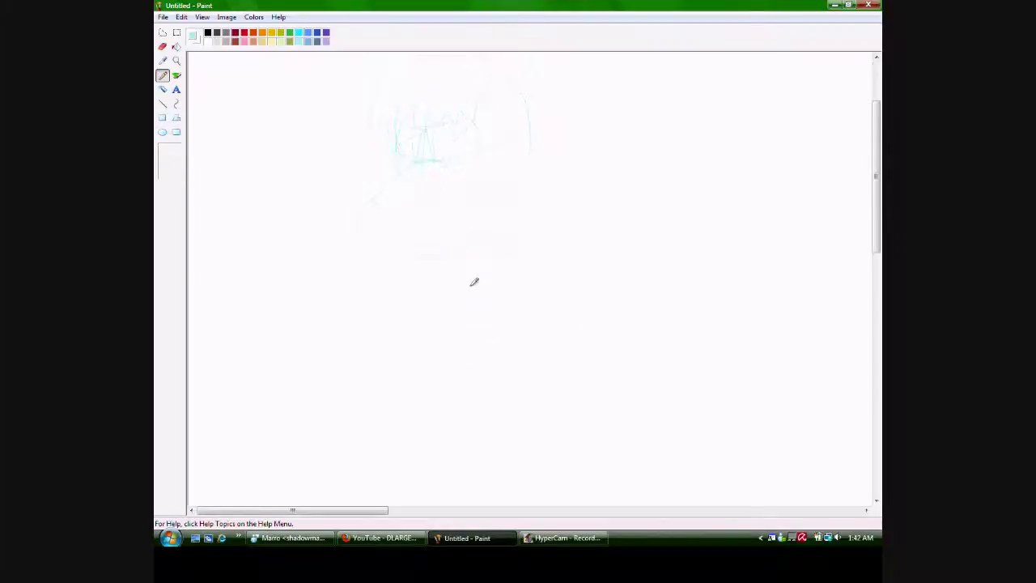
drag(464, 245, 446, 307)
drag(535, 62, 598, 188)
Trace the hair and its jagged fringe in black with the Brush, following the light sketch.
scroll(627, 317, up, 3)
click(177, 77)
click(208, 33)
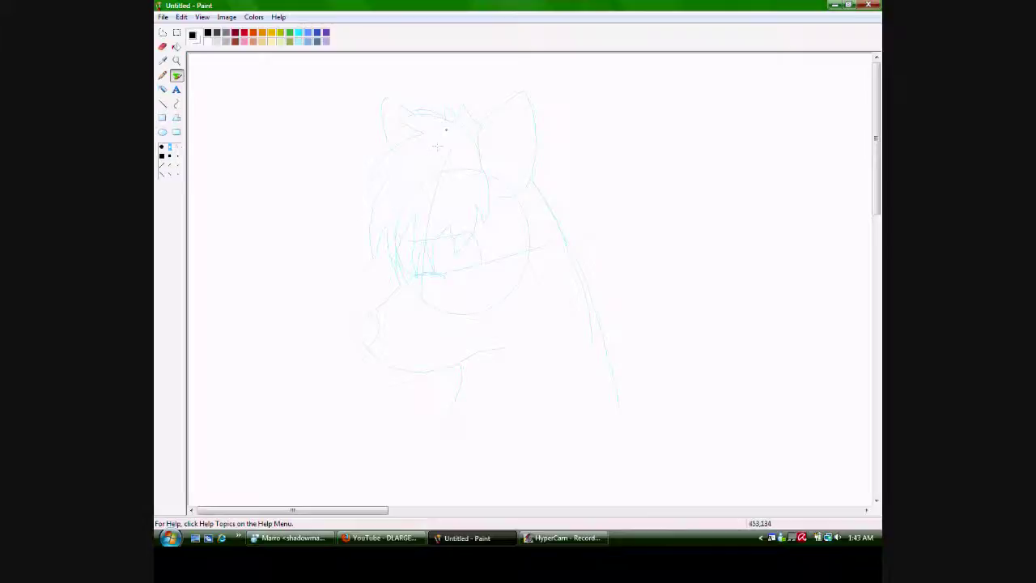
click(176, 60)
click(177, 75)
mouse_move(481, 121)
mouse_down()
mouse_move(462, 101)
mouse_move(457, 116)
mouse_move(439, 96)
mouse_move(443, 114)
mouse_move(439, 101)
mouse_move(412, 103)
mouse_move(396, 120)
mouse_move(416, 128)
mouse_move(388, 139)
mouse_move(367, 166)
mouse_move(367, 192)
mouse_move(377, 181)
mouse_move(366, 215)
mouse_move(372, 239)
mouse_up()
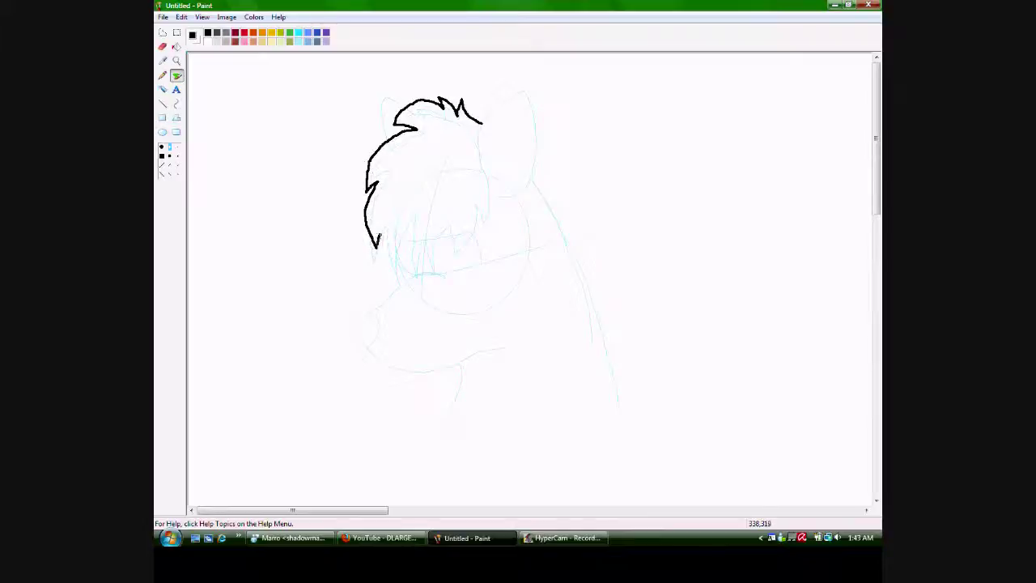
drag(401, 245, 409, 228)
mouse_move(420, 273)
mouse_down()
mouse_move(429, 245)
mouse_move(444, 241)
mouse_move(456, 254)
mouse_move(480, 223)
mouse_move(488, 231)
mouse_up()
drag(493, 185, 482, 161)
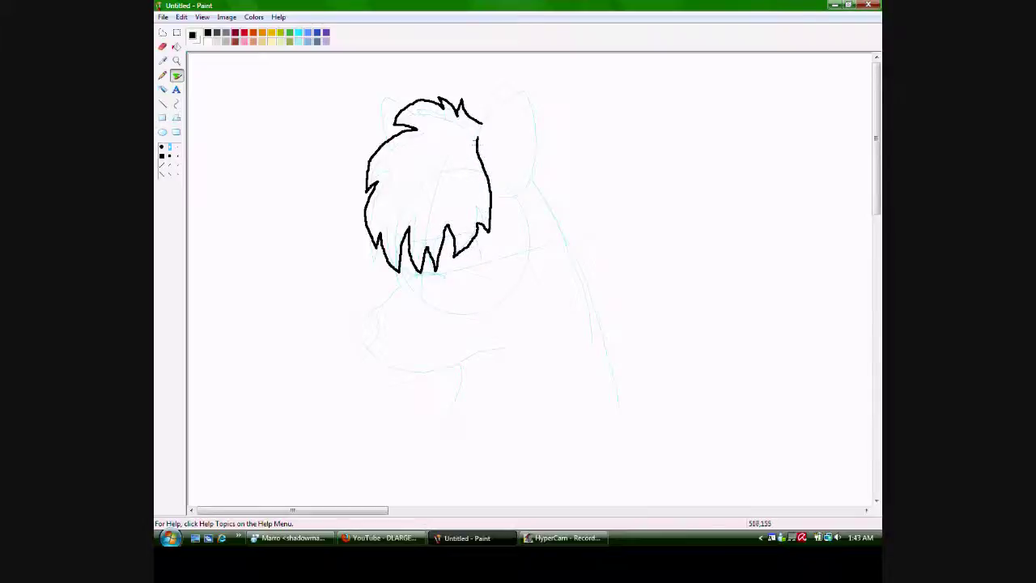
Outline both ears in black and undo the stray mark inside the small far ear.
mouse_move(488, 120)
mouse_down()
mouse_move(530, 92)
mouse_move(534, 177)
mouse_move(515, 188)
mouse_up()
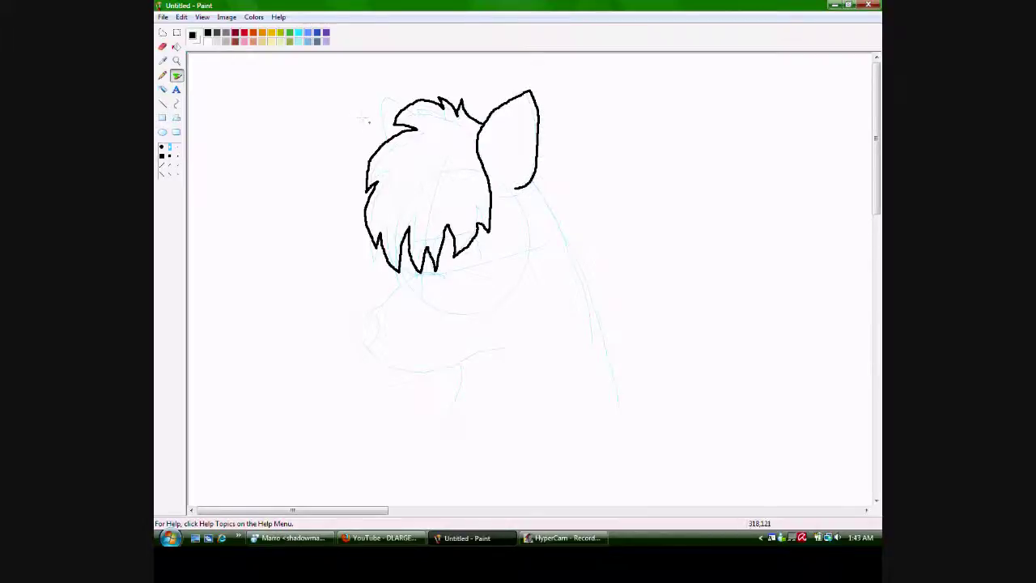
mouse_move(376, 117)
mouse_down()
mouse_move(394, 96)
mouse_move(417, 106)
mouse_move(401, 107)
mouse_up()
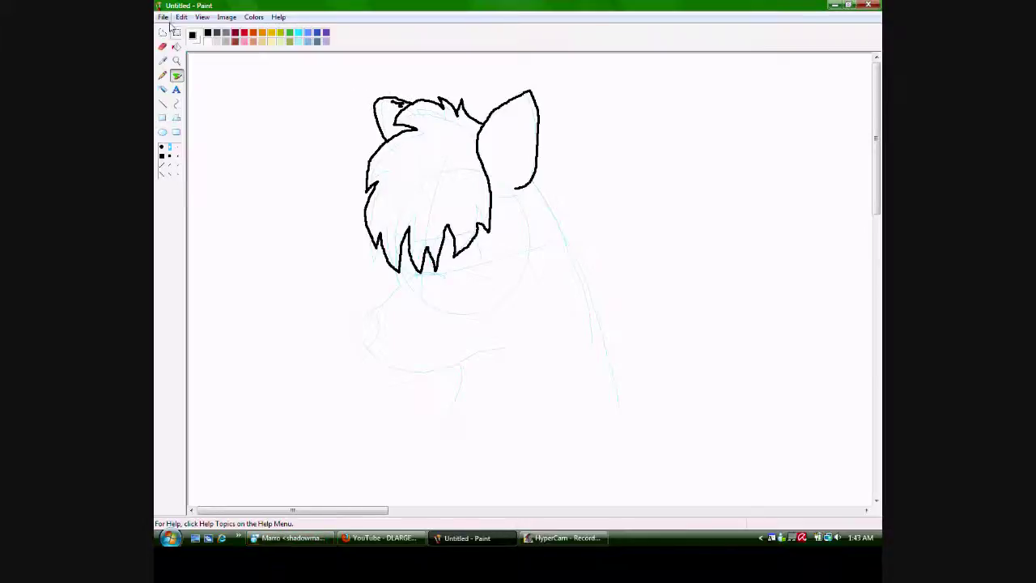
click(181, 16)
click(190, 31)
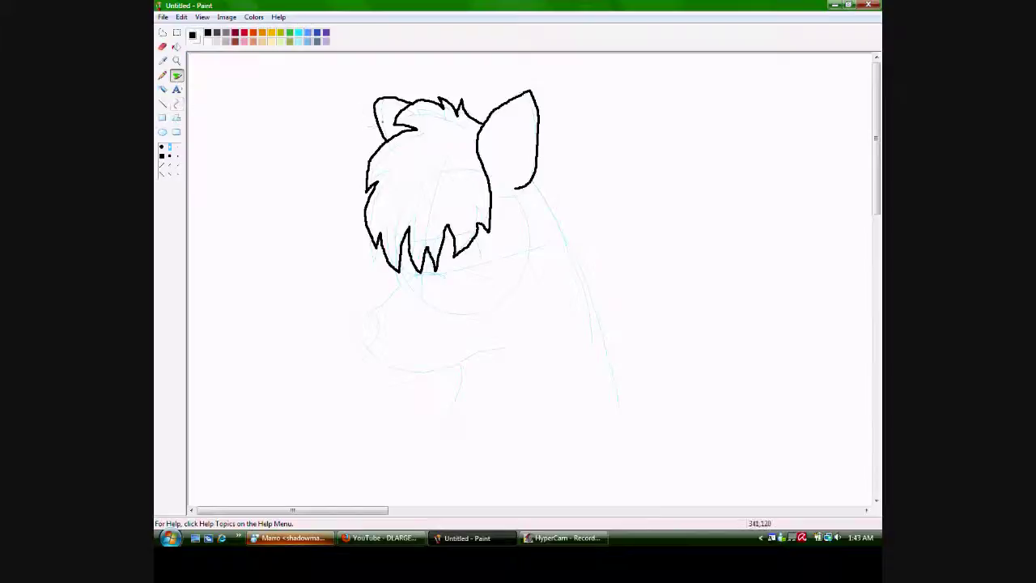
Draw the inner ear lines, adding a short slanted-brush mark in the far ear and using the round brush for the near ear.
mouse_move(379, 108)
mouse_down()
mouse_move(398, 134)
mouse_move(409, 126)
mouse_up()
click(169, 164)
drag(389, 105, 397, 104)
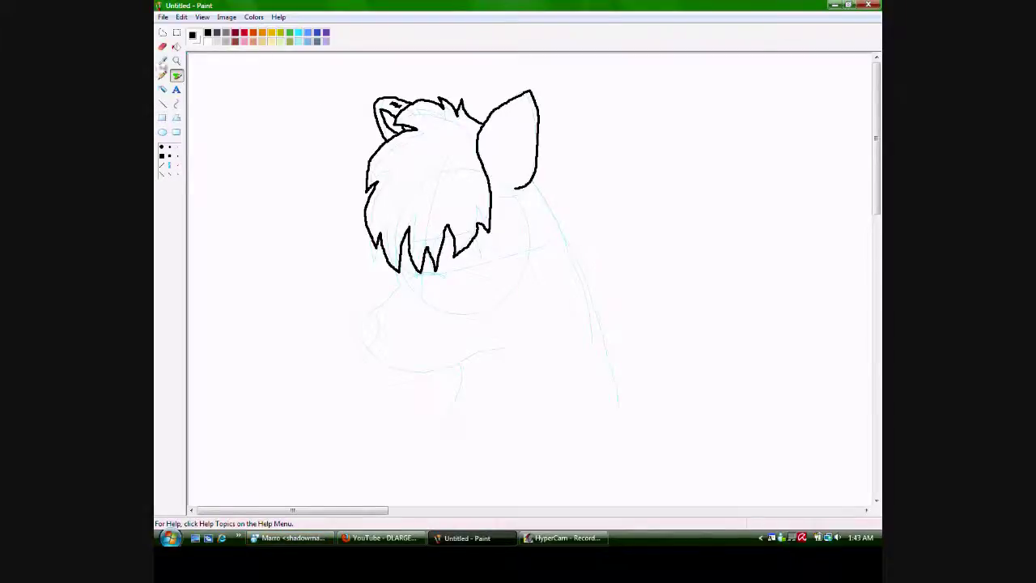
click(170, 148)
mouse_move(525, 105)
mouse_down()
mouse_move(499, 123)
mouse_move(493, 168)
mouse_up()
drag(524, 103, 528, 154)
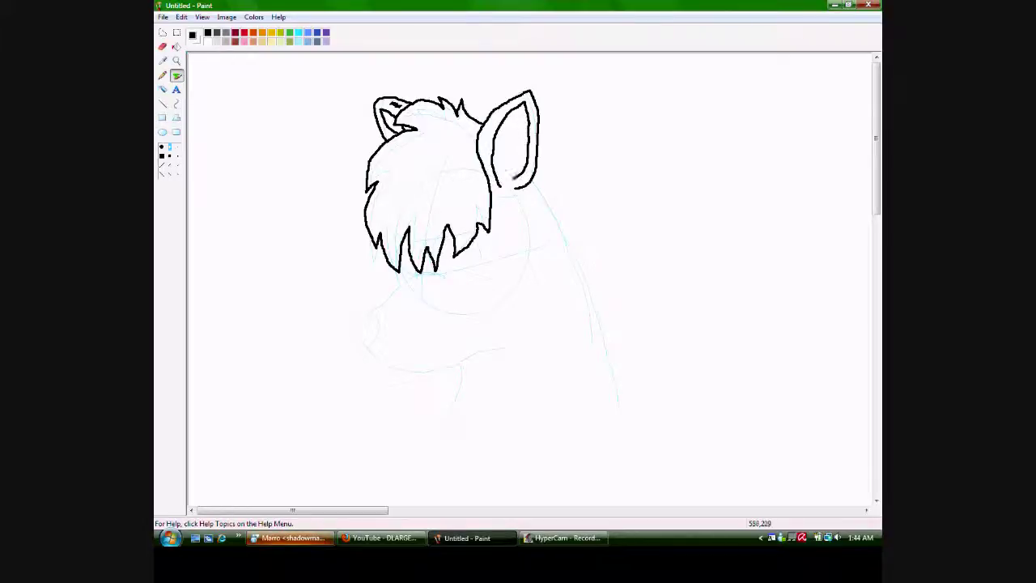
scroll(601, 238, down, 3)
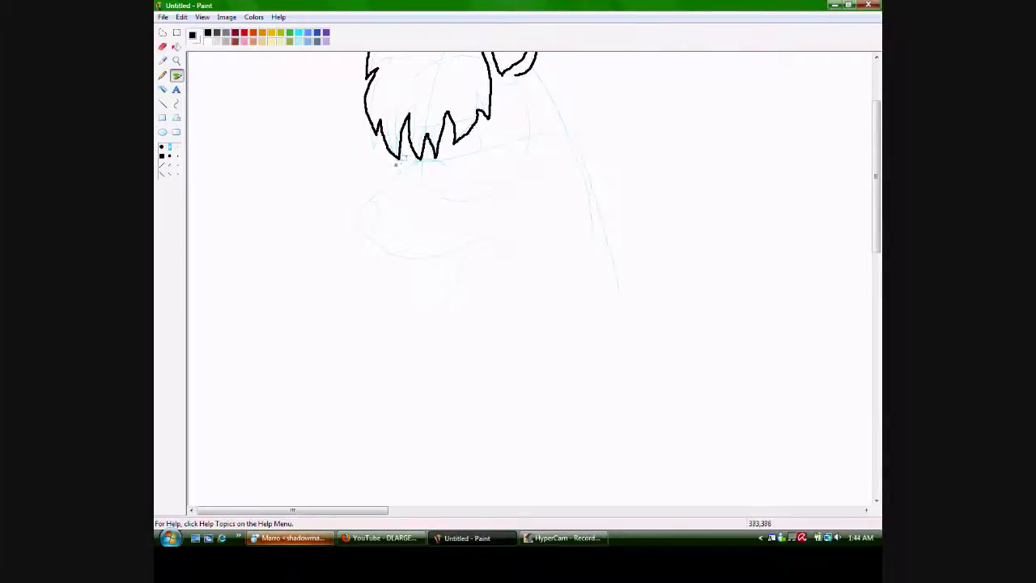
drag(399, 162, 404, 169)
click(181, 17)
click(191, 29)
scroll(501, 226, up, 3)
Trace the back of the neck in black from the base of the near ear down to the end of the sketch.
drag(530, 183, 599, 318)
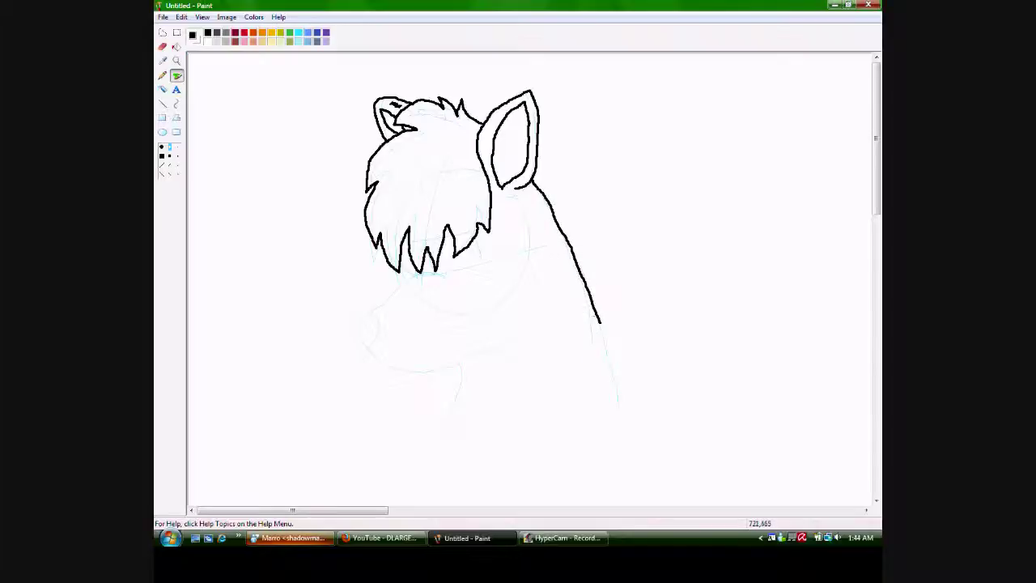
drag(611, 356, 622, 419)
scroll(470, 398, down, 3)
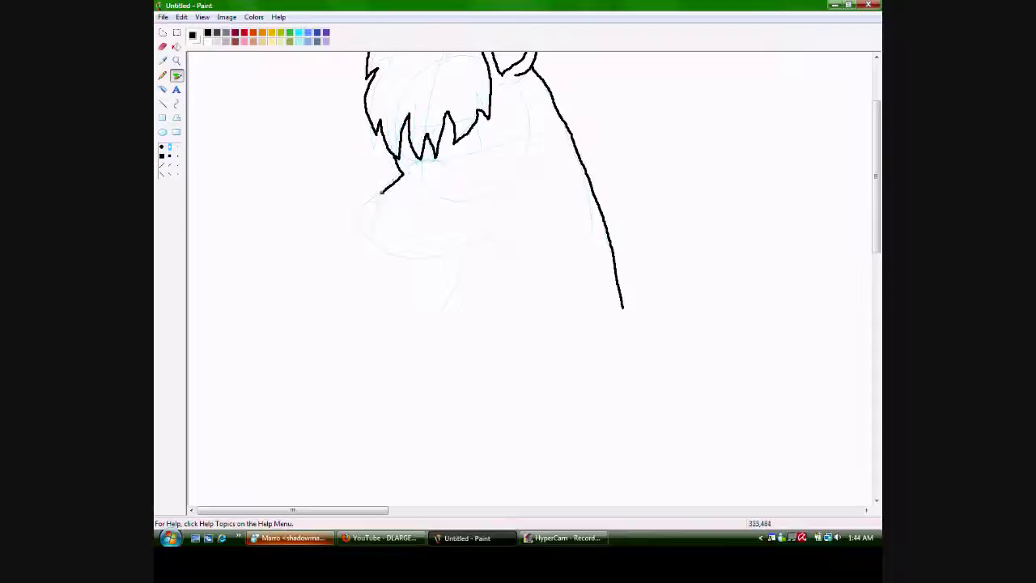
drag(365, 211, 348, 237)
click(182, 17)
click(195, 30)
click(181, 17)
click(194, 30)
Outline the snout, lower jaw and oval nose in black, and undo the throat stroke below the jaw.
drag(394, 160, 395, 173)
drag(364, 206, 352, 227)
mouse_move(375, 262)
mouse_down()
mouse_move(482, 268)
mouse_move(408, 338)
mouse_up()
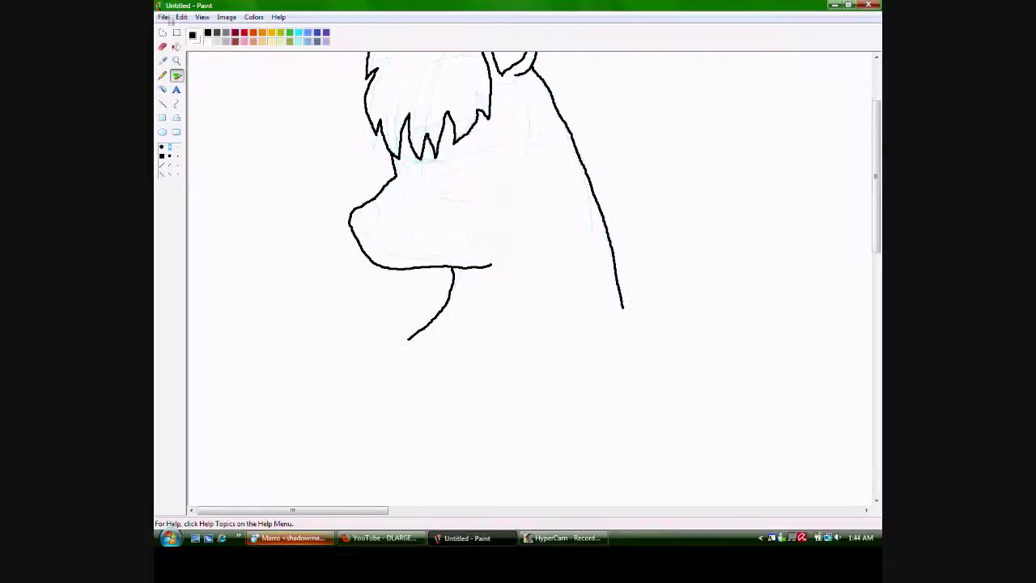
click(181, 17)
click(195, 30)
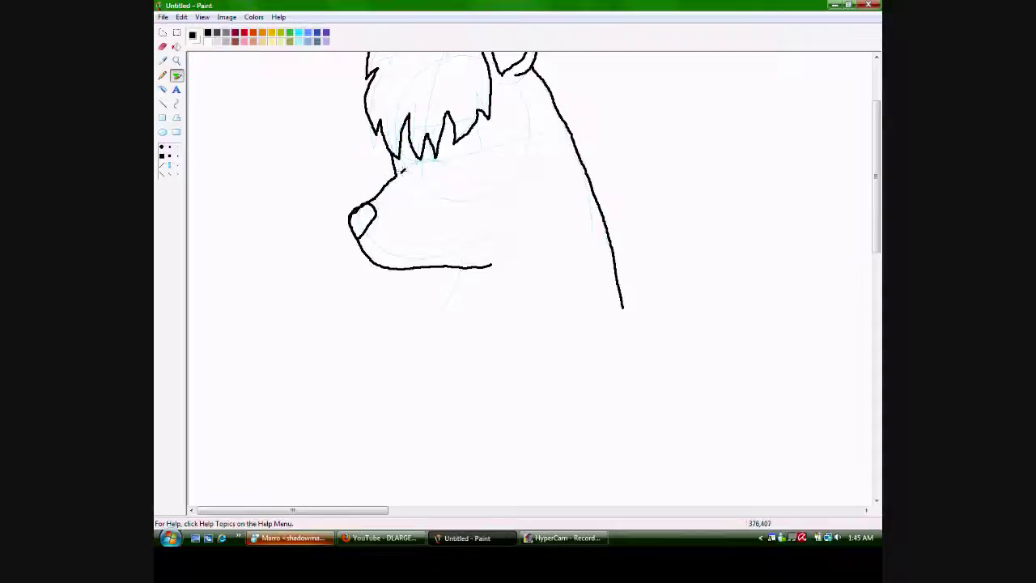
Redraw the curved crease along the top of the muzzle with the slanted brush, and switch back to the round brush.
click(181, 16)
click(194, 30)
mouse_move(398, 173)
mouse_down()
mouse_move(439, 160)
mouse_move(447, 172)
mouse_up()
click(181, 16)
click(194, 30)
mouse_move(402, 173)
mouse_down()
mouse_move(426, 162)
mouse_move(444, 174)
mouse_up()
click(170, 147)
mouse_move(448, 162)
mouse_down()
mouse_move(479, 160)
mouse_move(480, 123)
mouse_up()
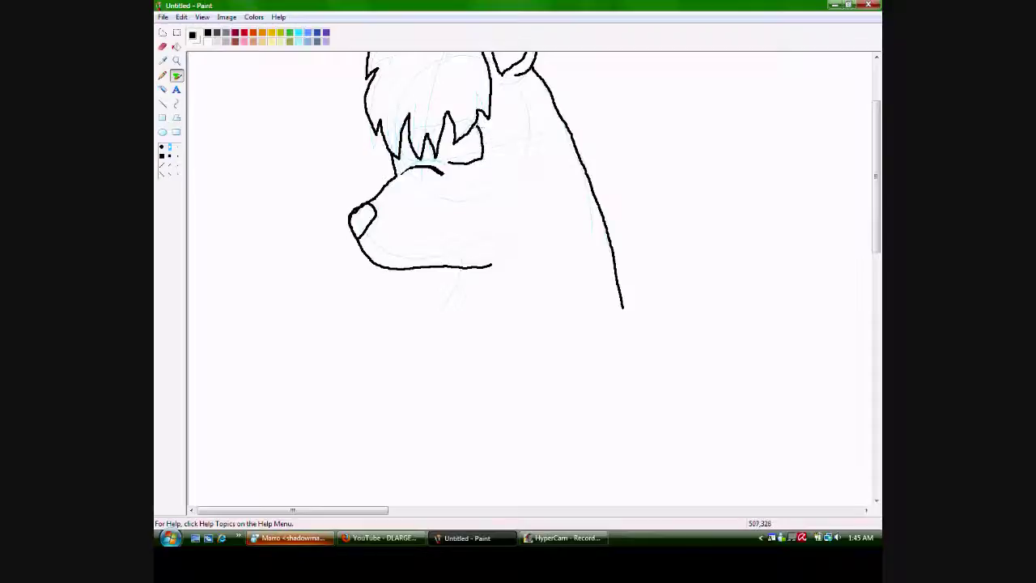
click(182, 17)
click(200, 30)
mouse_move(449, 165)
mouse_down()
mouse_move(484, 162)
mouse_move(481, 118)
mouse_up()
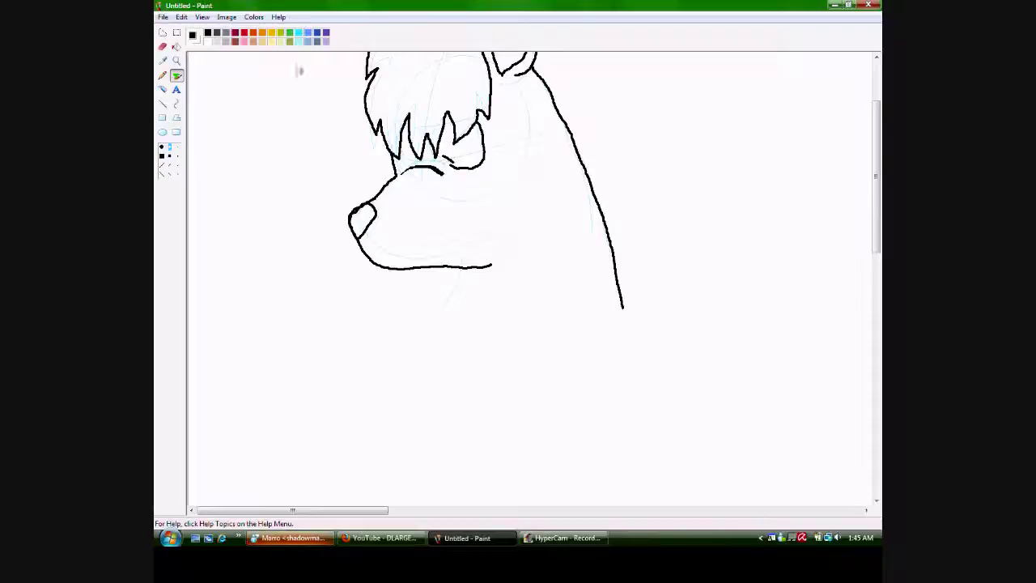
click(181, 17)
click(459, 174)
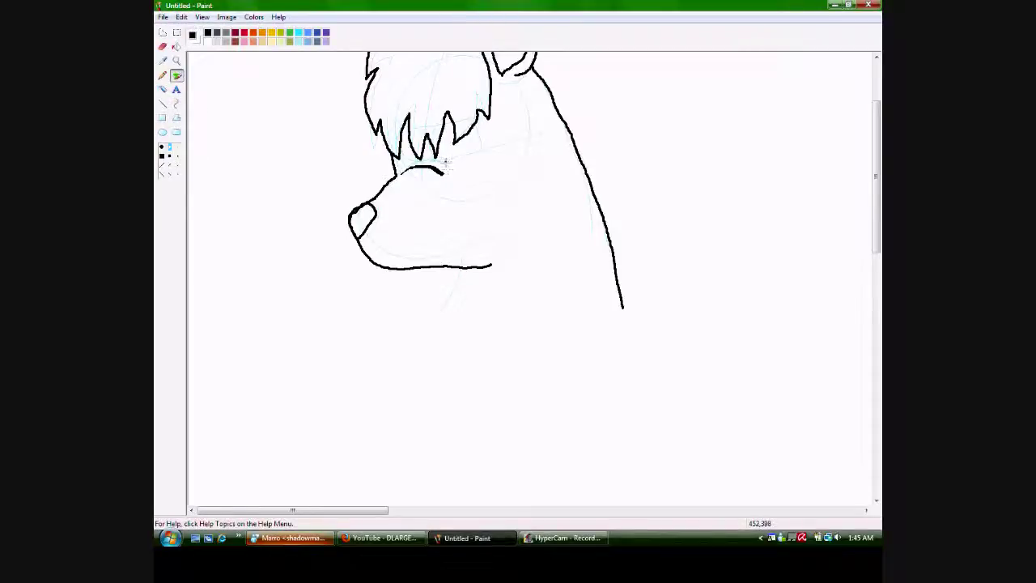
Outline the eyes beneath the fringe and draw the curved mouth line running back from under the nose.
mouse_move(443, 164)
mouse_down()
mouse_move(478, 160)
mouse_move(487, 151)
mouse_move(477, 128)
mouse_move(487, 141)
mouse_up()
drag(452, 126, 443, 164)
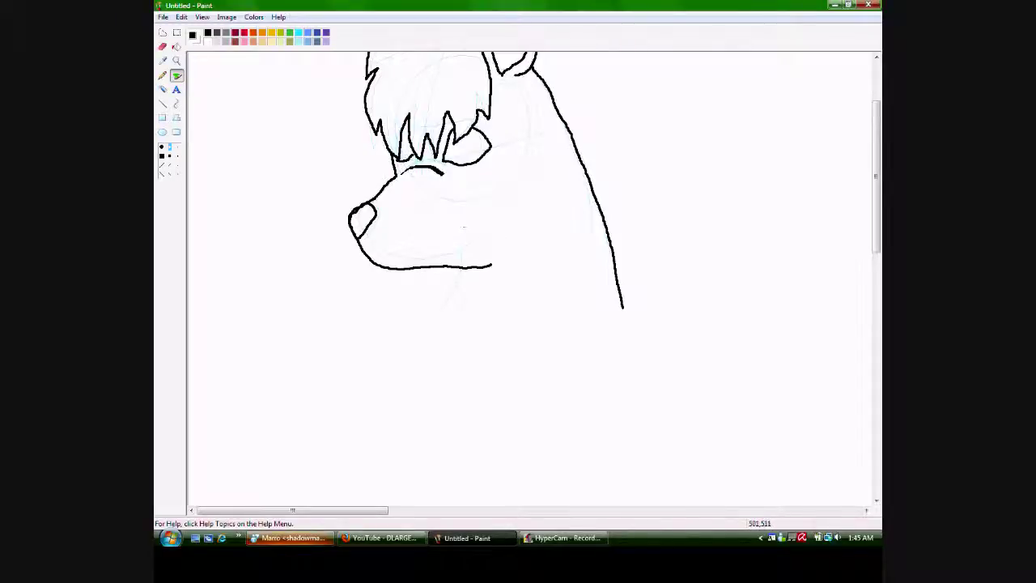
mouse_move(372, 206)
mouse_down()
mouse_move(379, 215)
mouse_move(358, 243)
mouse_move(385, 255)
mouse_move(413, 251)
mouse_move(440, 229)
mouse_up()
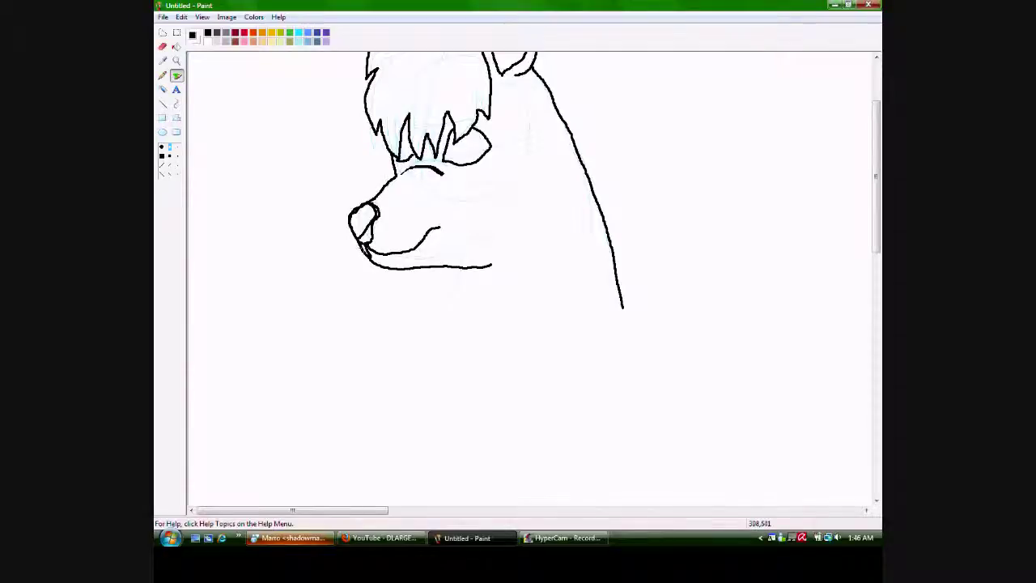
scroll(495, 228, up, 3)
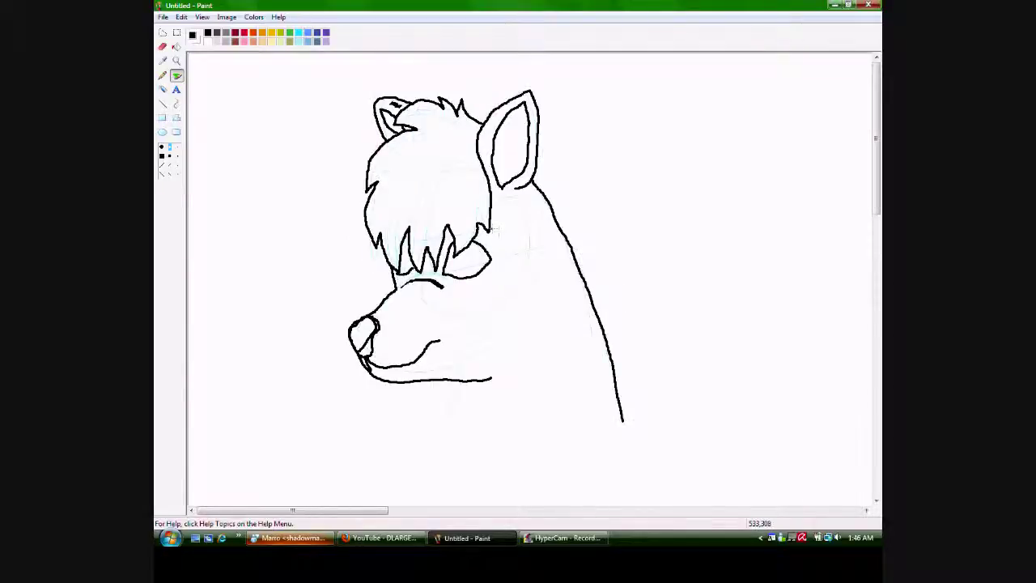
click(557, 538)
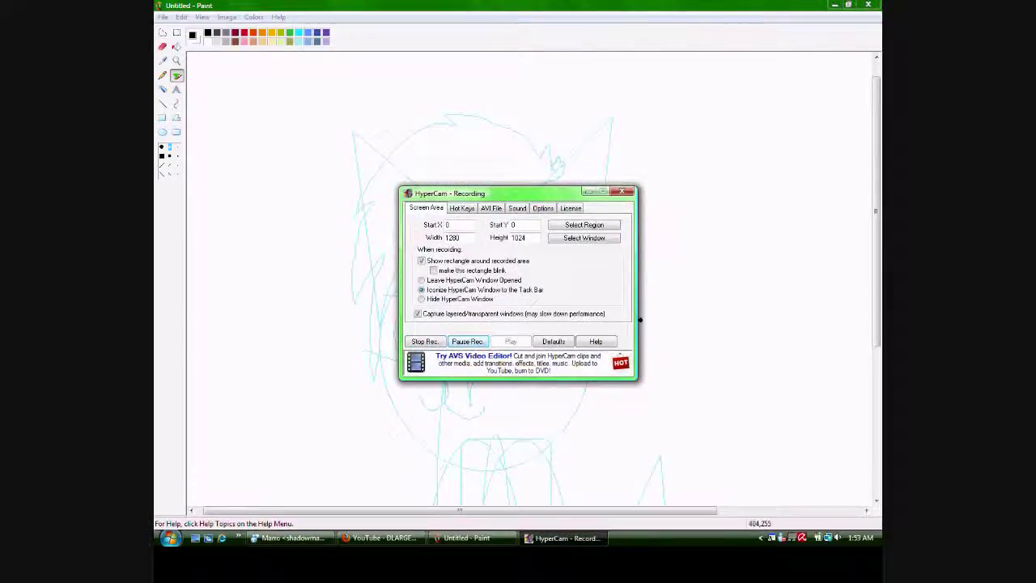